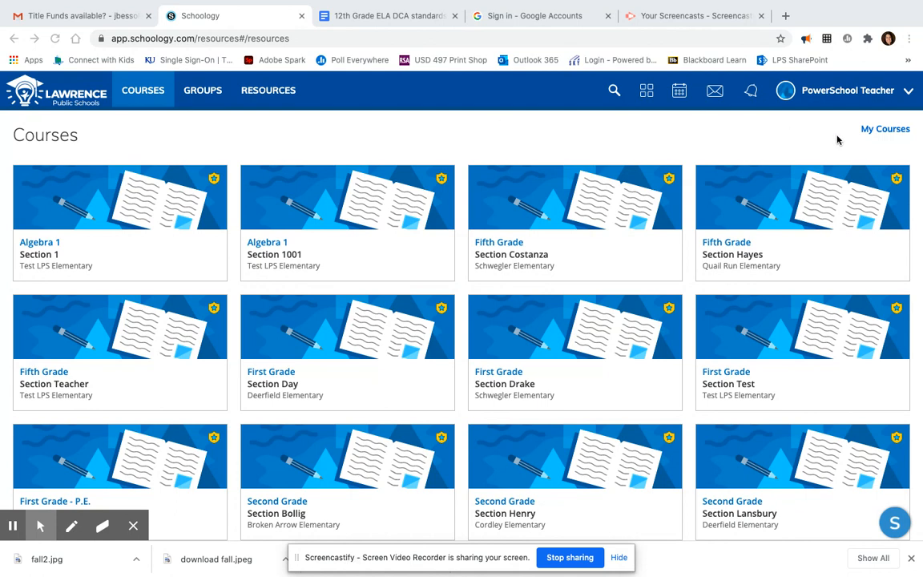
Open the full list of my courses and look through the course sections it contains
left_click(873, 132)
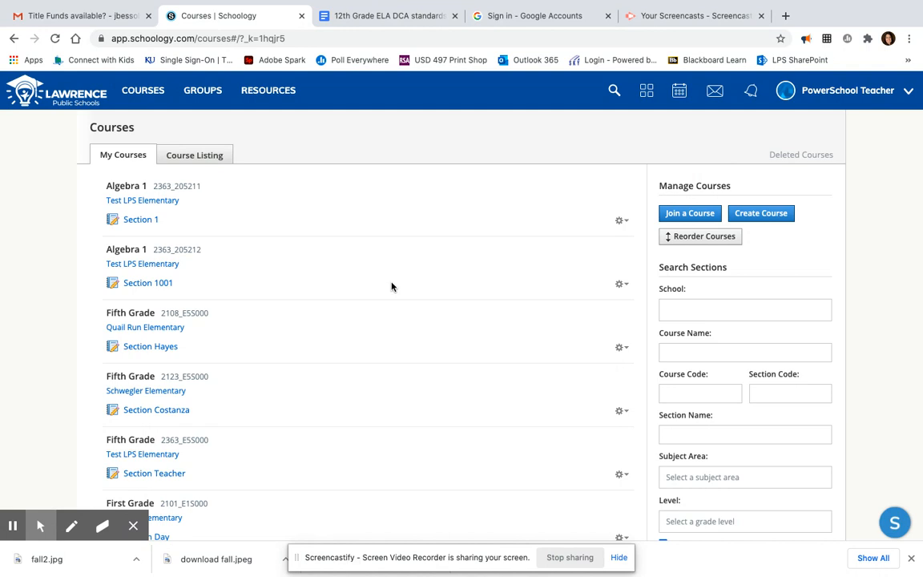
scroll(187, 311, "down", 3)
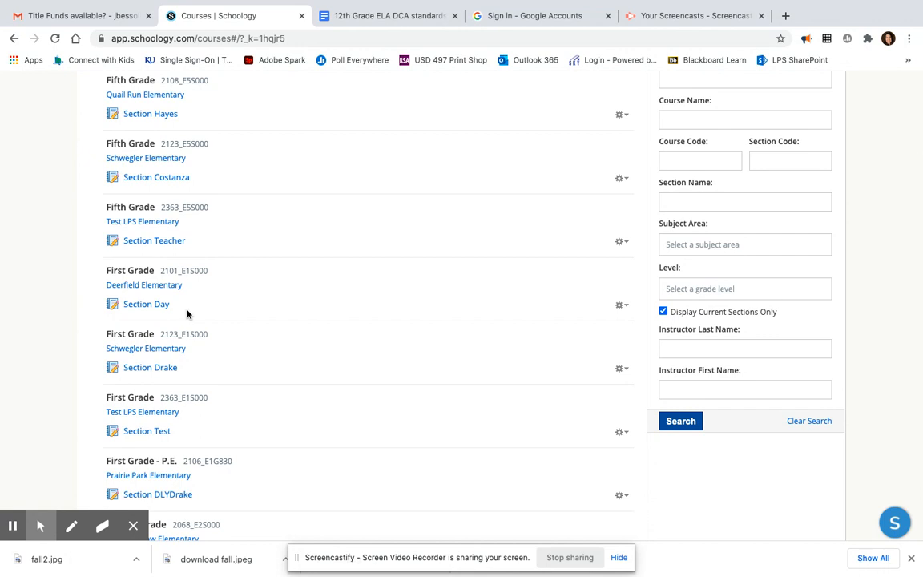
scroll(187, 313, "down", 2)
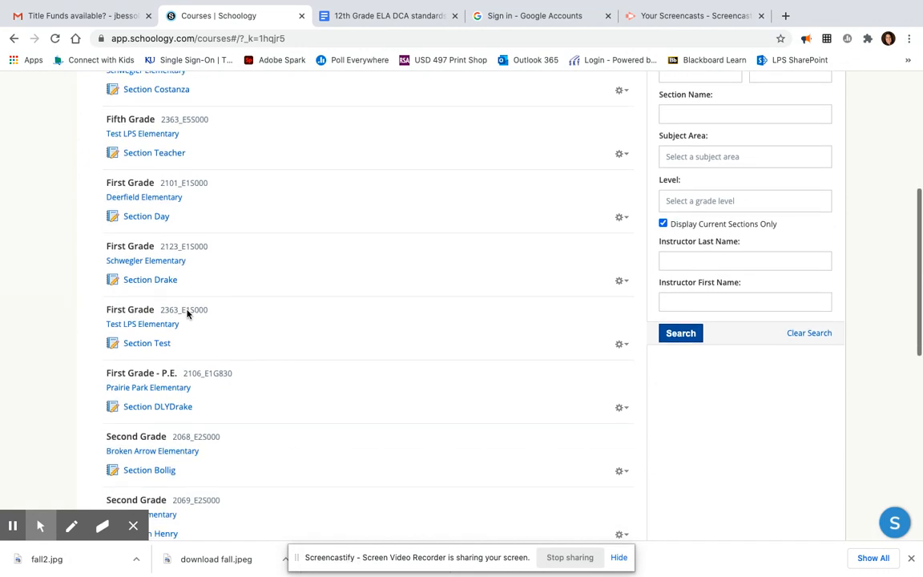
scroll(186, 310, "down", 4)
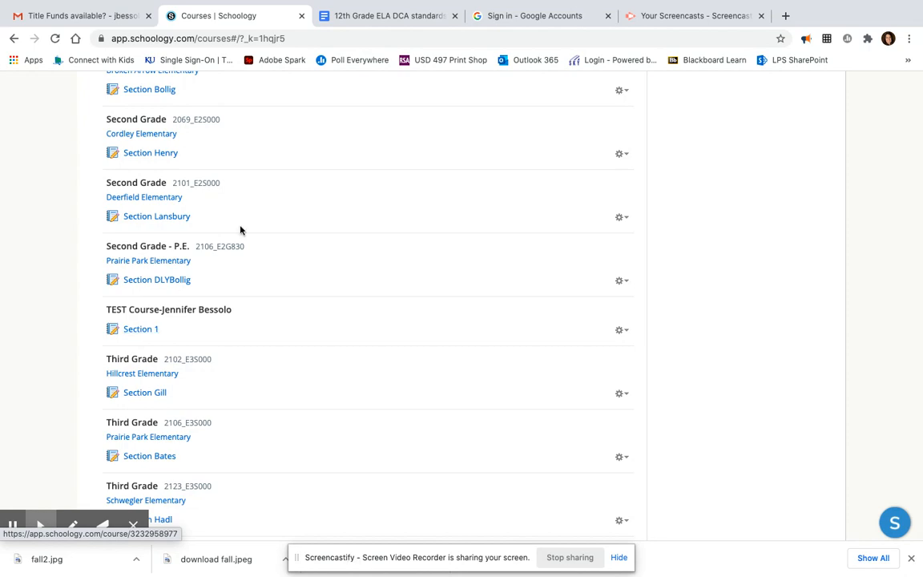
scroll(239, 230, "up", 7)
scroll(239, 231, "up", 2)
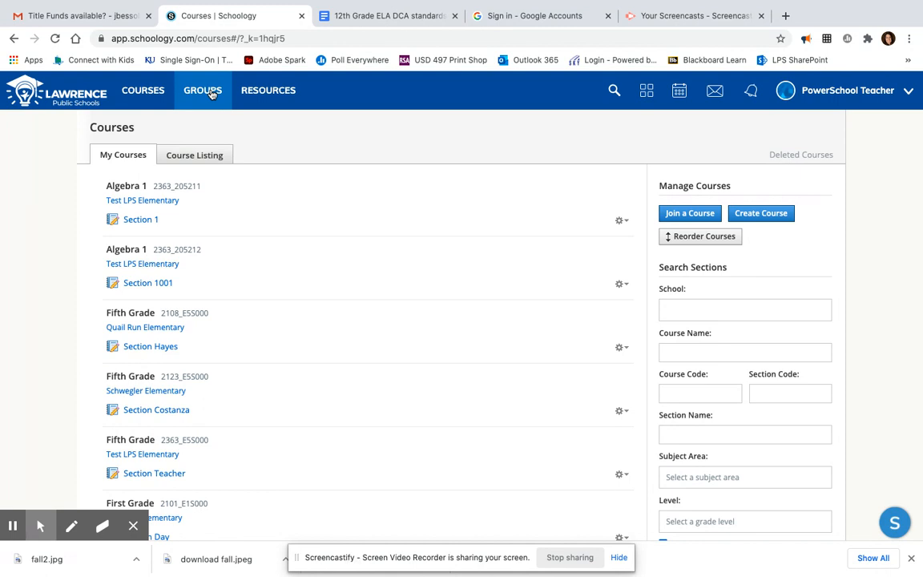
Join the FLVS Course Library - Language Arts - K-5 group from the district's school groups
left_click(193, 100)
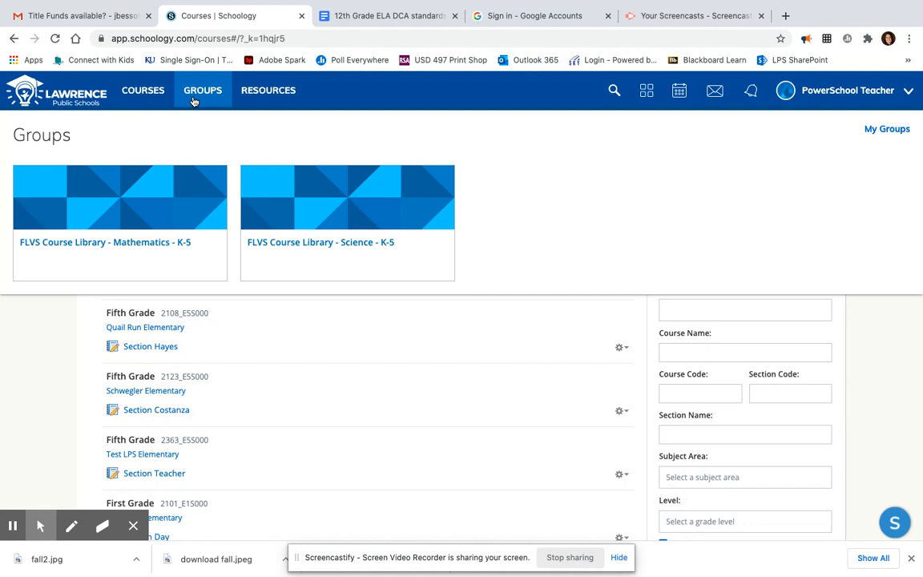
left_click(903, 130)
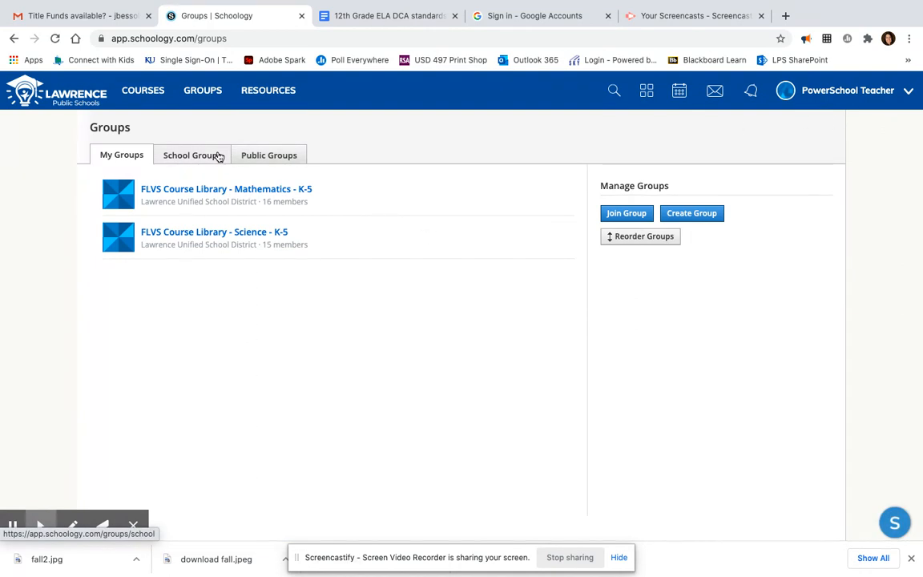
left_click(218, 156)
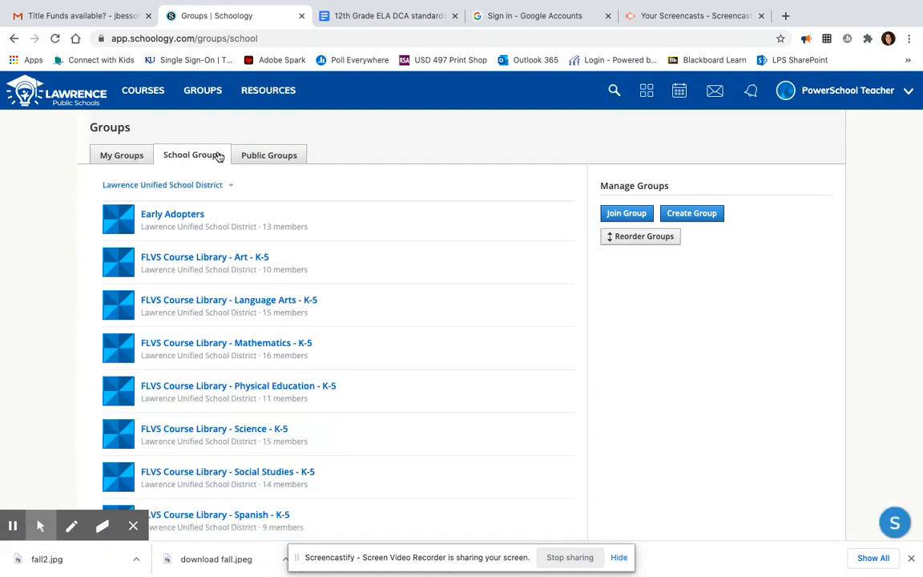
left_click(206, 302)
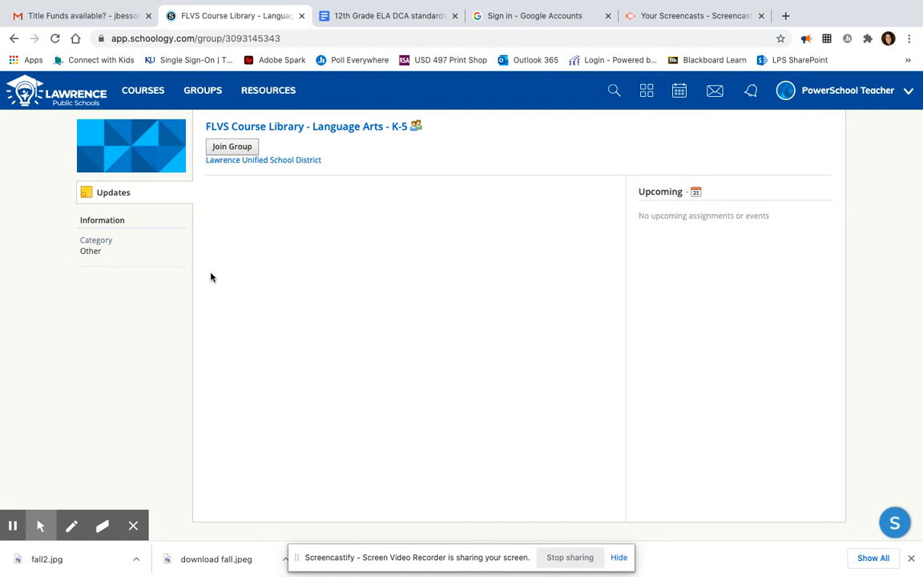
left_click(234, 148)
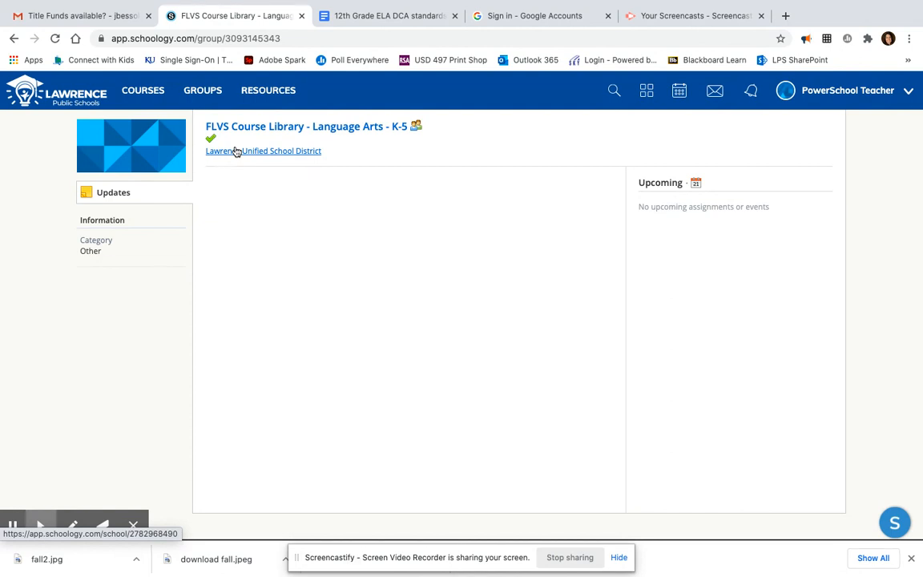
Open Section 1 of the TEST Course from the full list of my courses
left_click(153, 91)
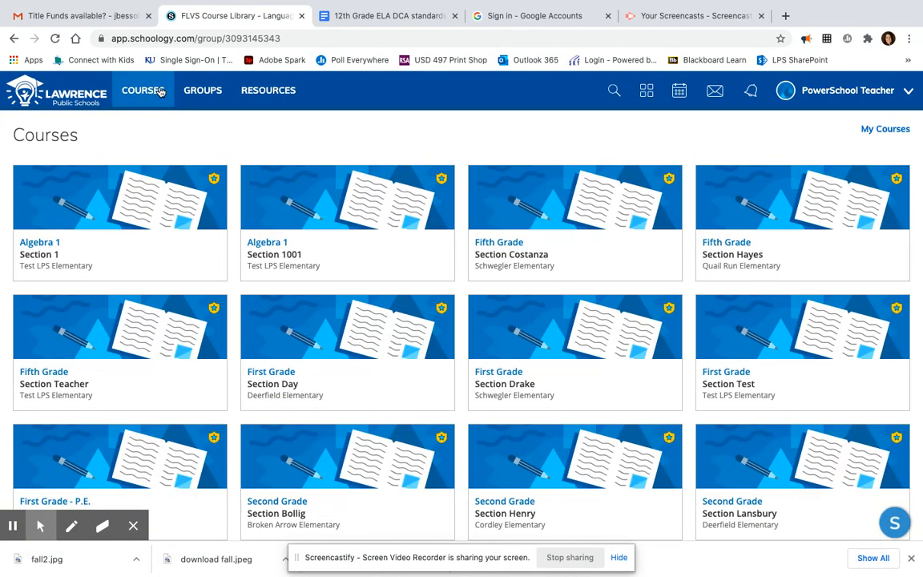
left_click(885, 130)
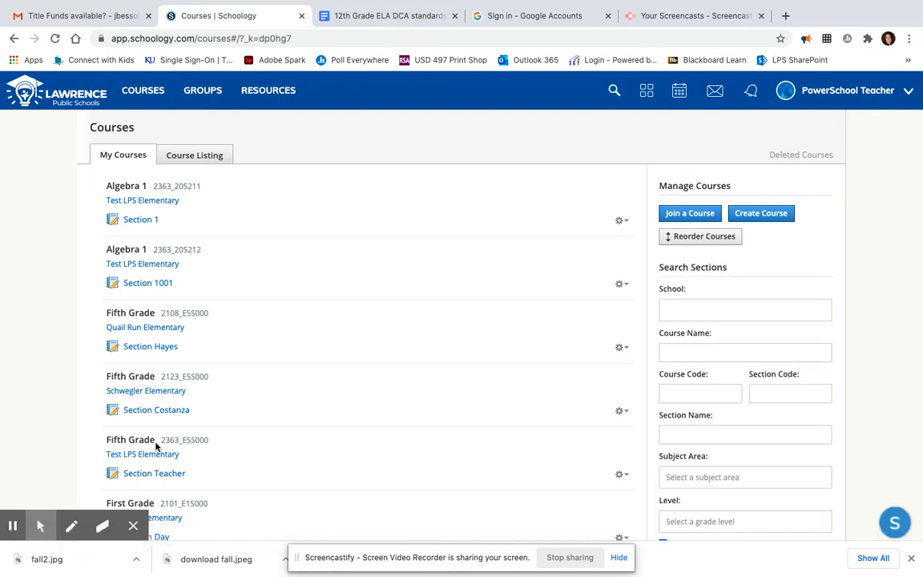
scroll(157, 447, "down", 5)
scroll(157, 447, "down", 3)
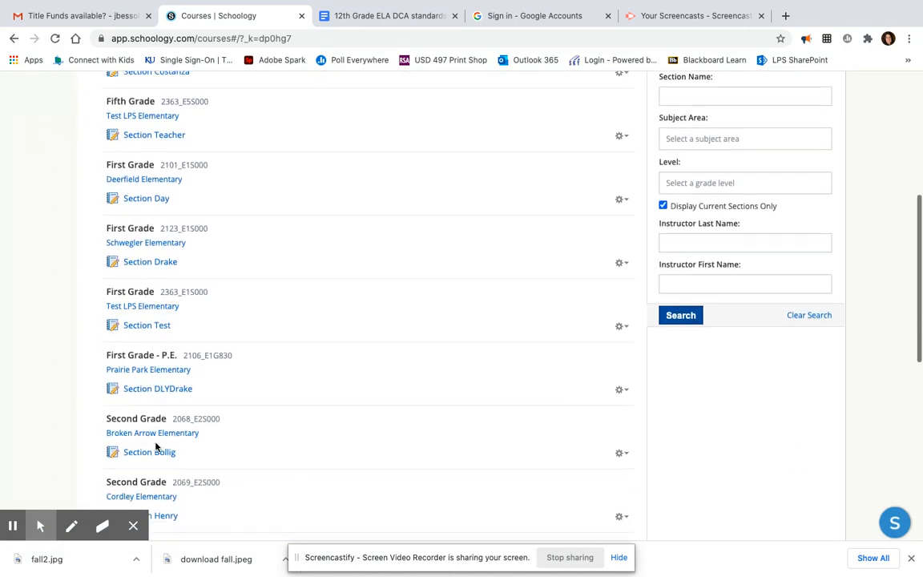
scroll(155, 442, "down", 5)
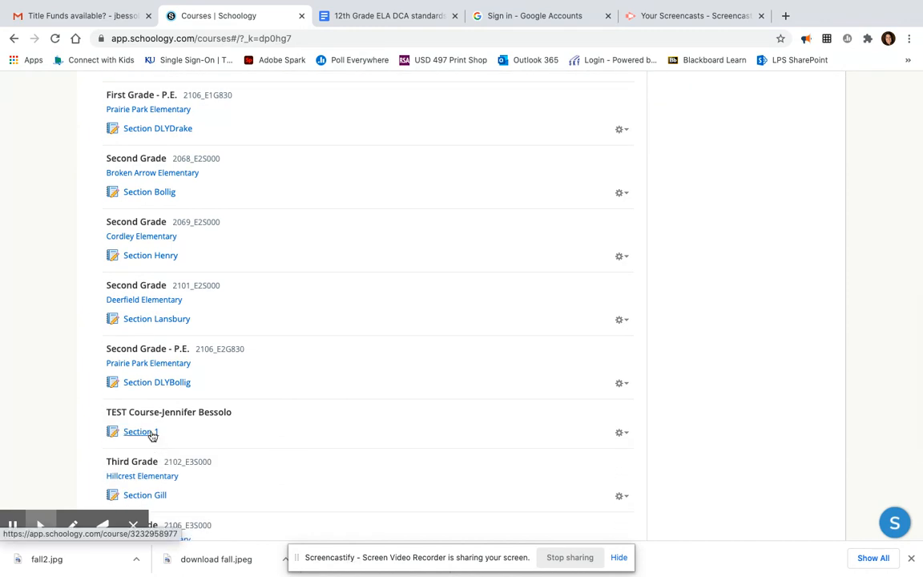
left_click(152, 435)
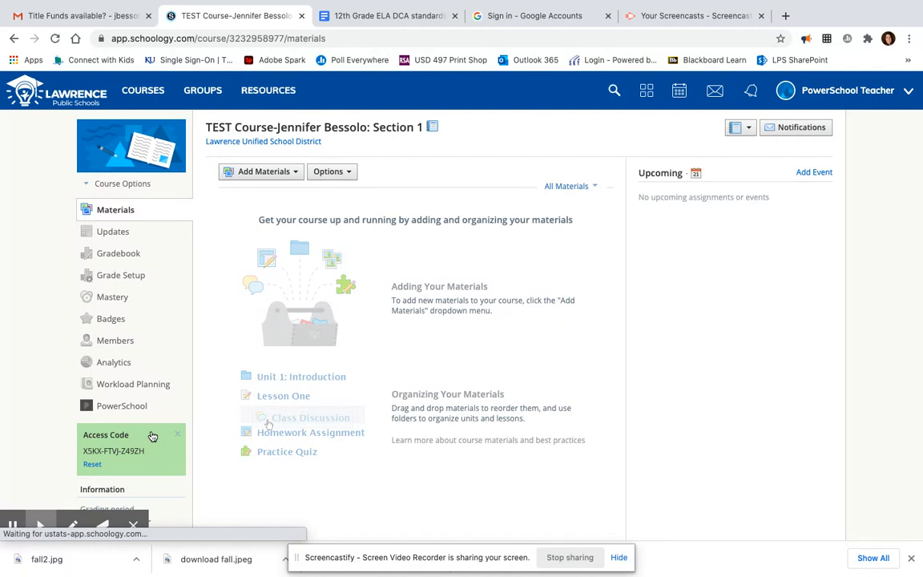
Import the Elementary Language Arts Grade 1 v17 (GS) folder from the Language Arts K-5 group resources into the course materials
left_click(300, 173)
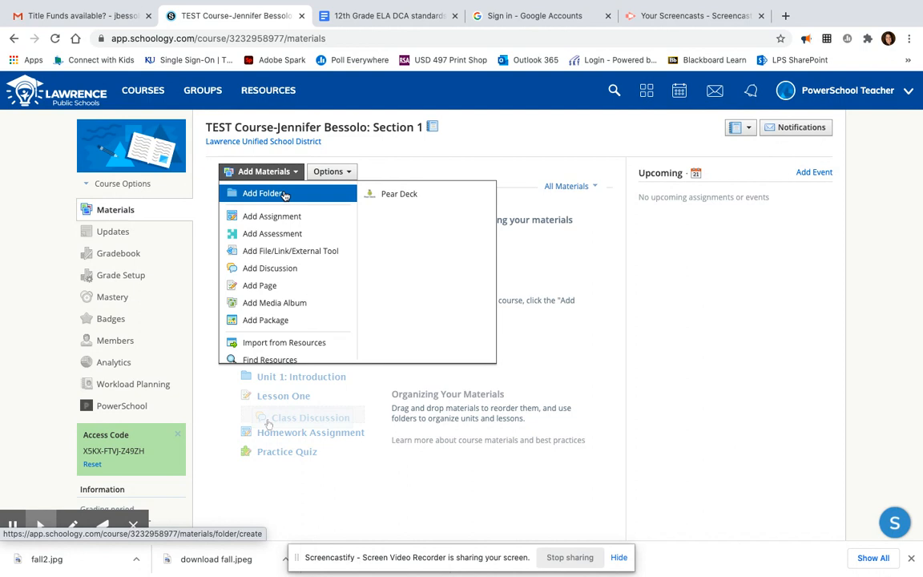
left_click(278, 343)
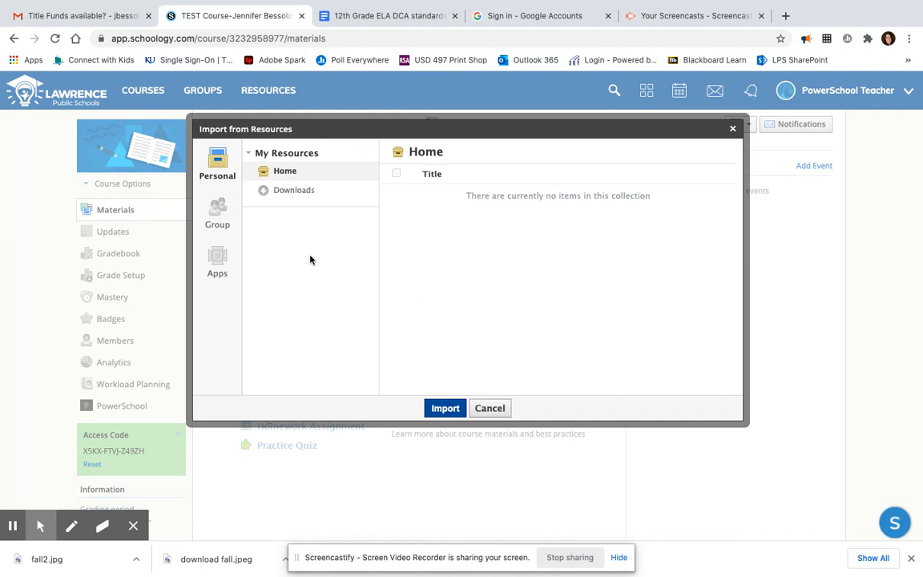
left_click(219, 217)
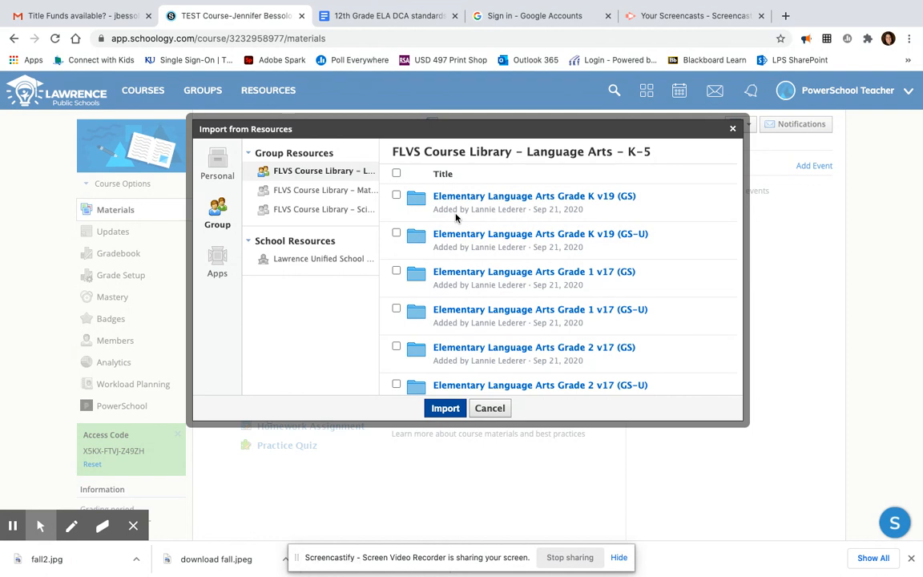
scroll(455, 216, "down", 2)
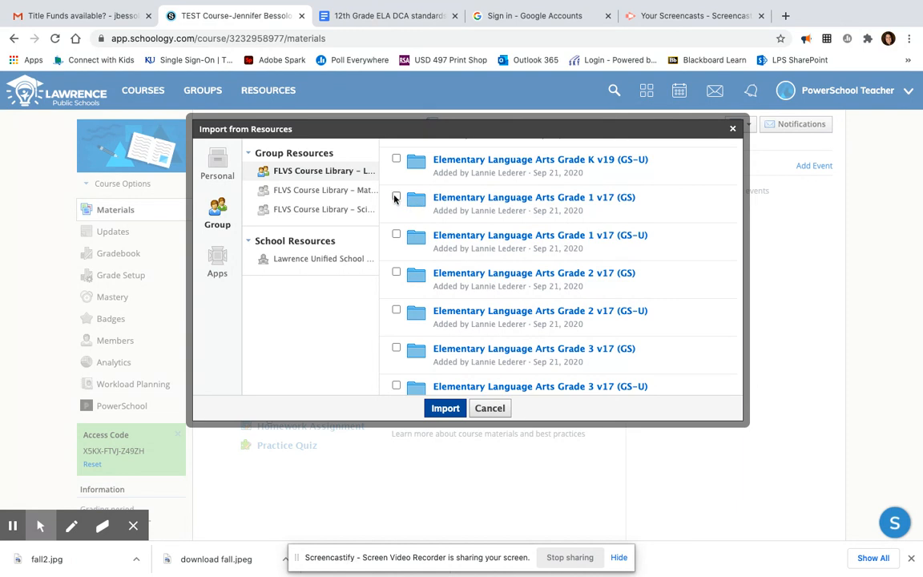
left_click(395, 197)
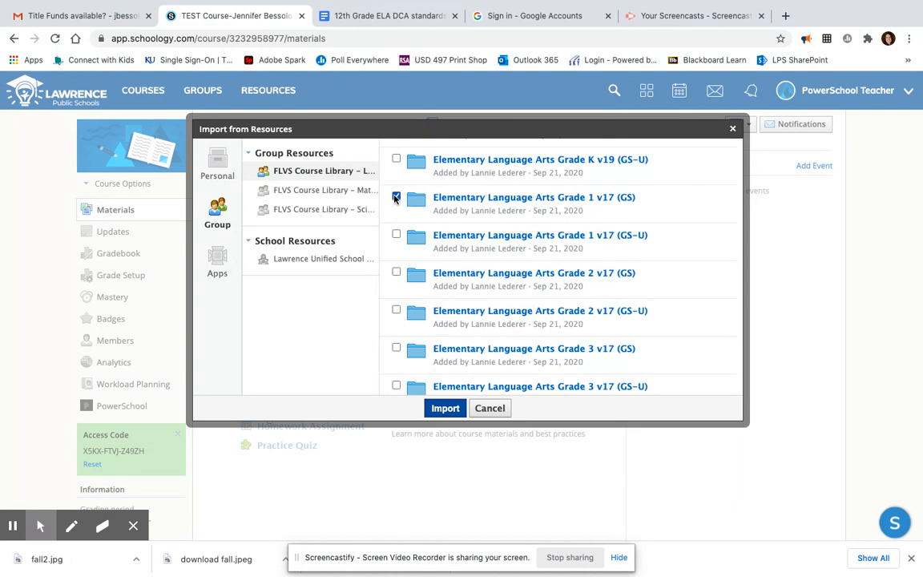
left_click(441, 409)
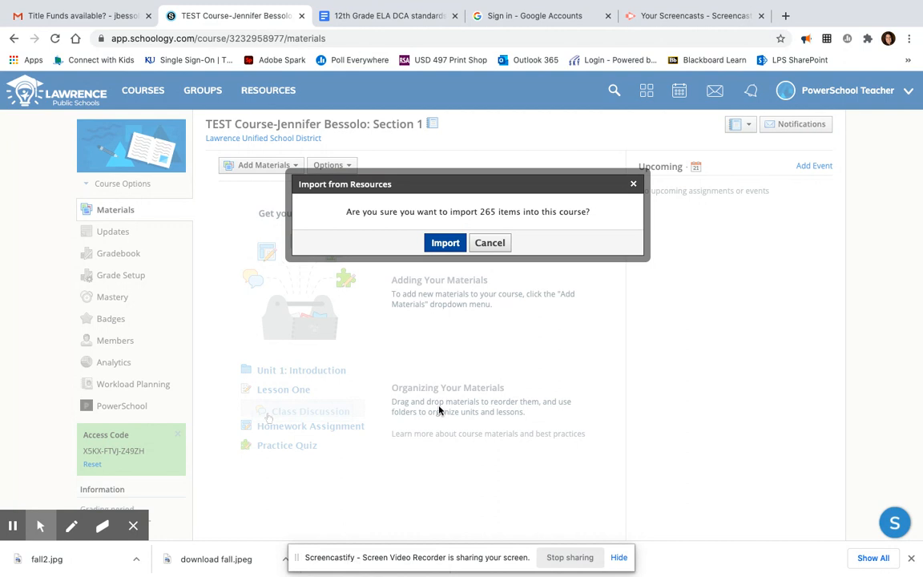
left_click(445, 243)
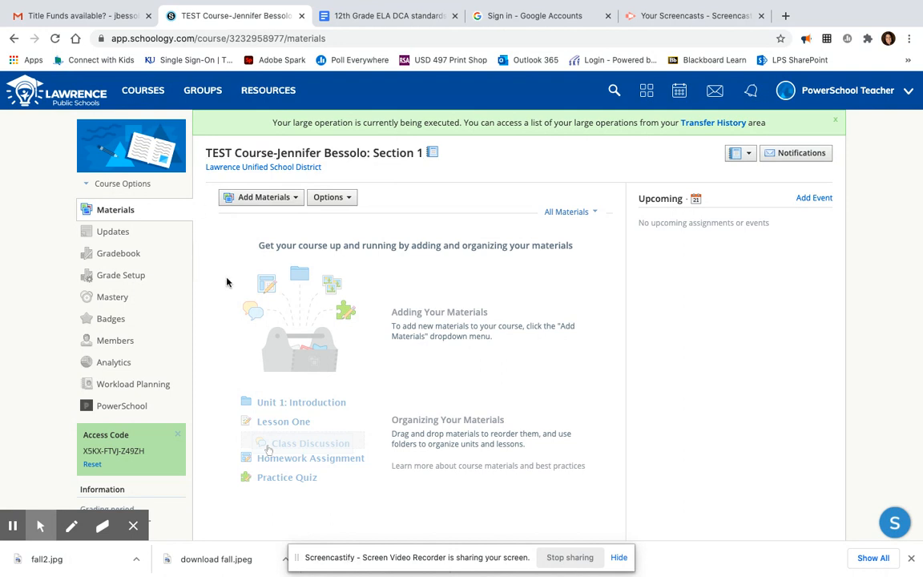
scroll(219, 356, "down", 2)
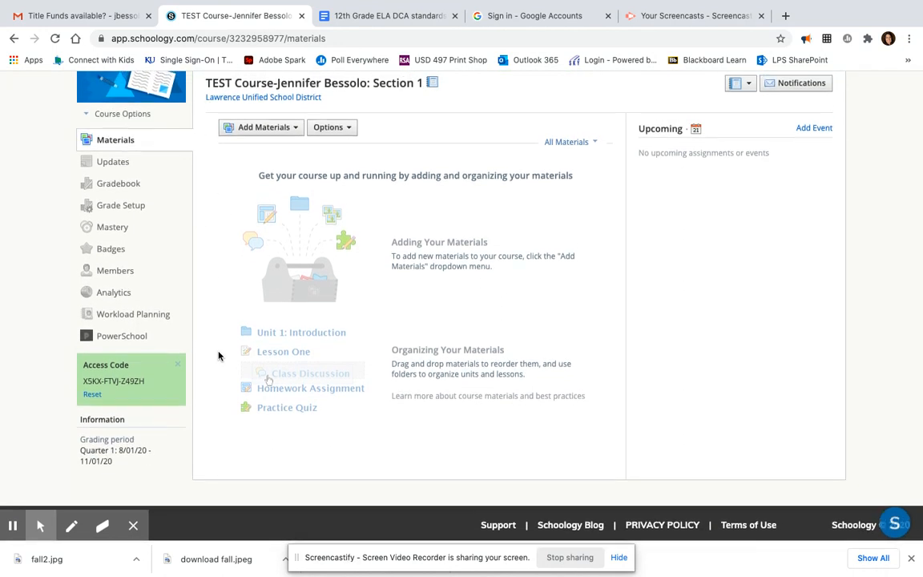
scroll(219, 355, "up", 2)
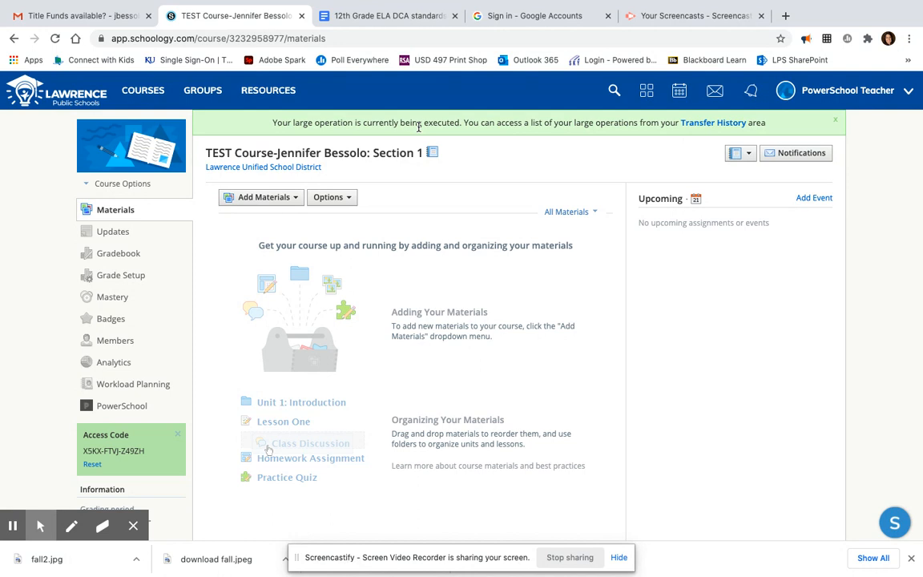
Check the actions for Elementary Language Arts Grade 1 v17 (GS) in the Language Arts group resources, and open that folder
left_click(268, 90)
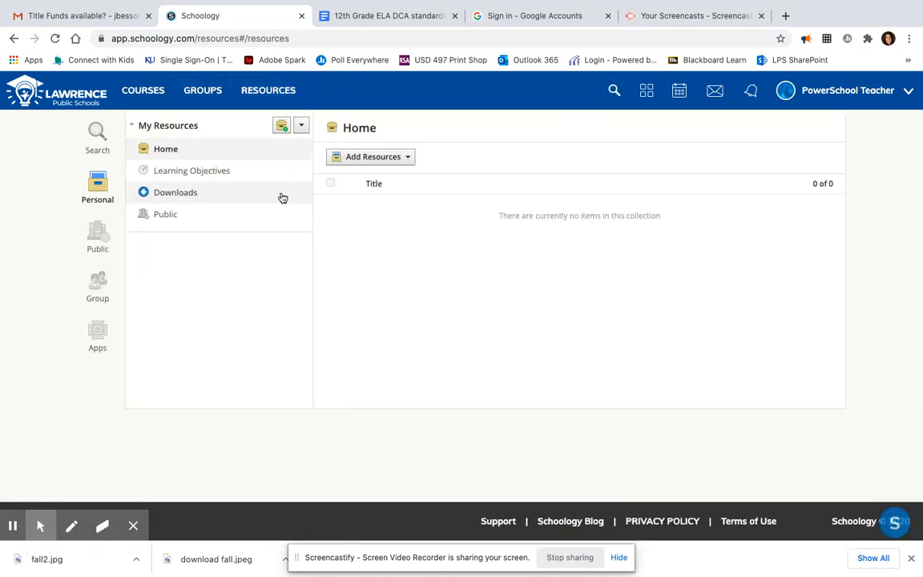
left_click(105, 284)
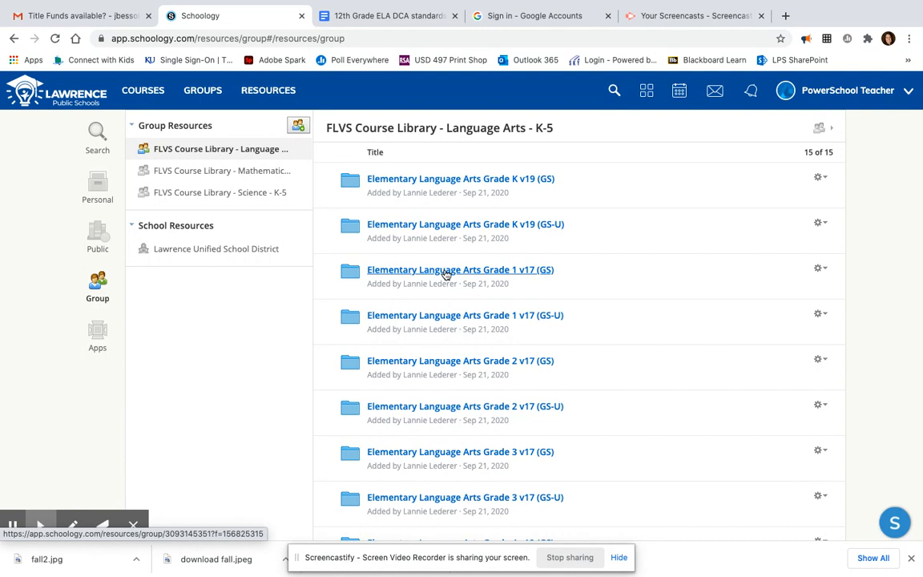
left_click(825, 269)
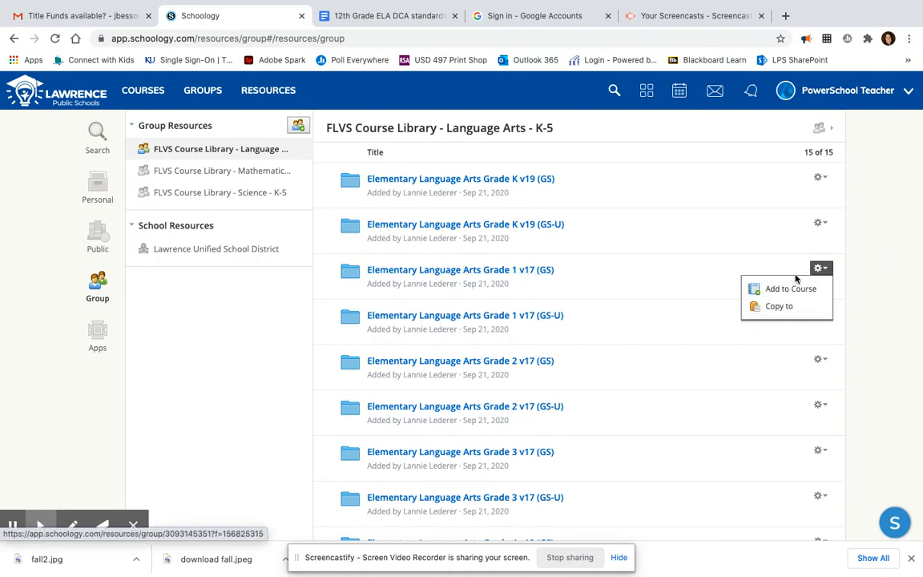
left_click(518, 272)
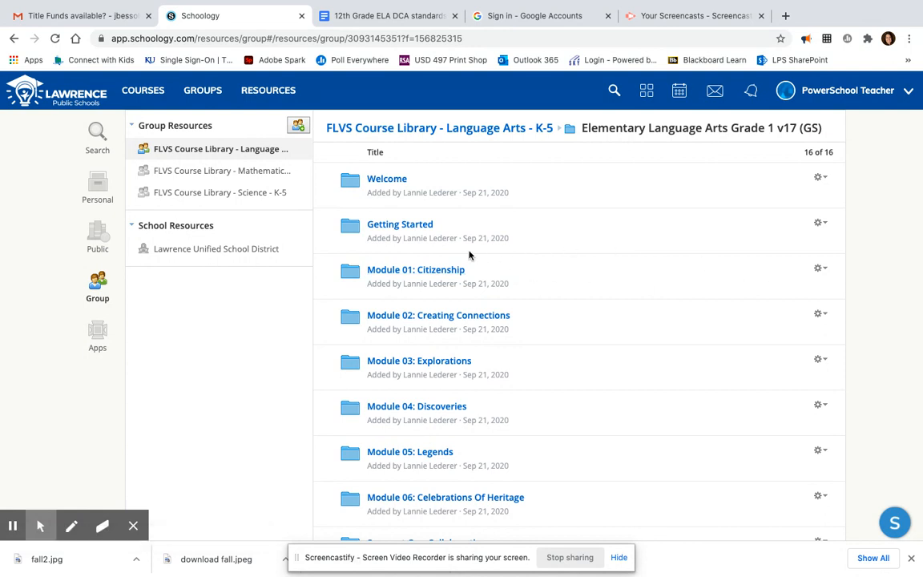
Show the actions available for the Module 01: Citizenship folder and look over the list of modules
left_click(821, 269)
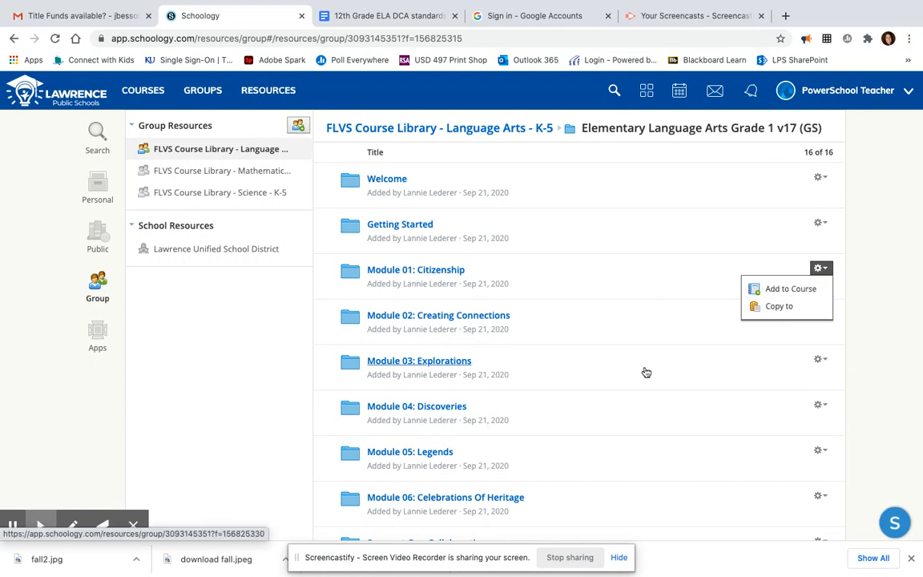
scroll(657, 375, "down", 1)
scroll(657, 375, "down", 2)
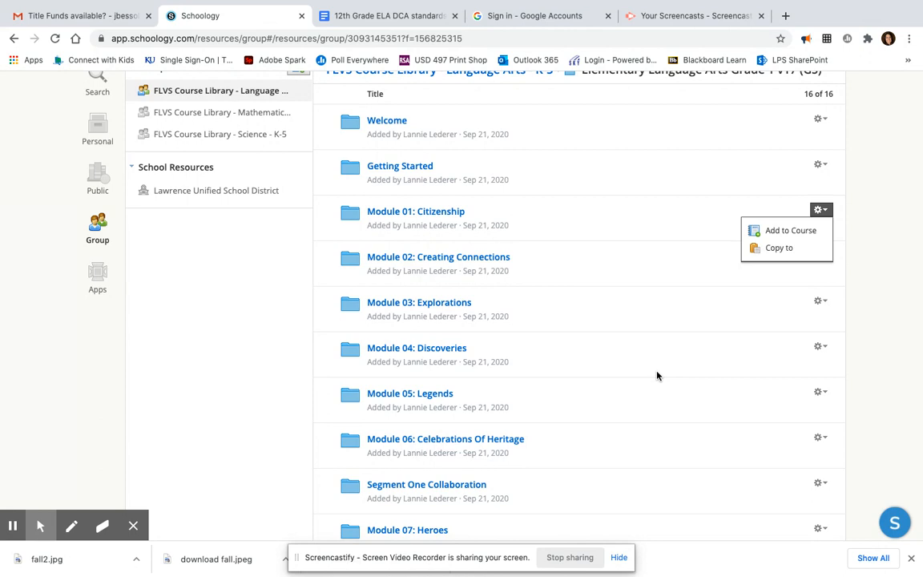
scroll(656, 375, "up", 2)
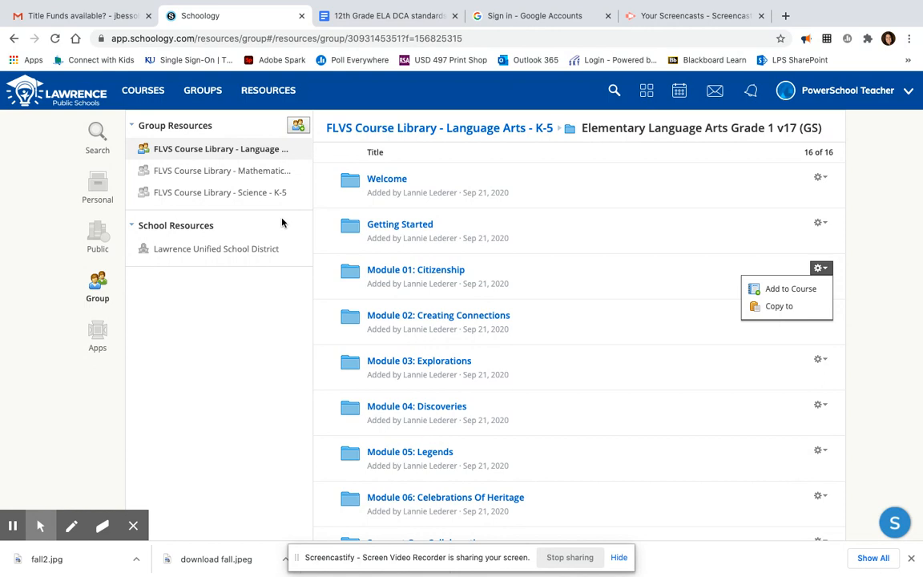
Return to Section 1 of the TEST Course through the full course list to check its imported materials
left_click(154, 96)
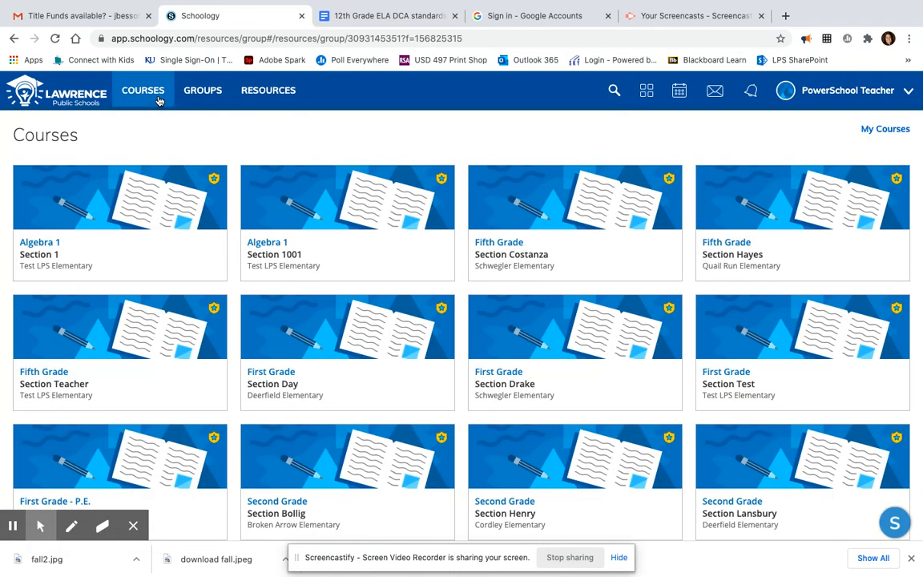
left_click(896, 129)
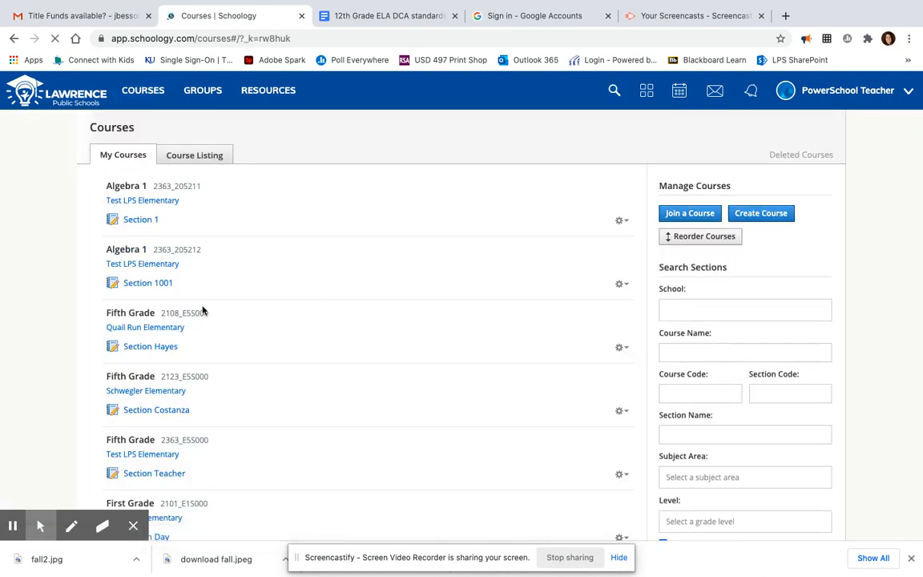
scroll(118, 408, "down", 5)
scroll(115, 409, "down", 3)
left_click(141, 385)
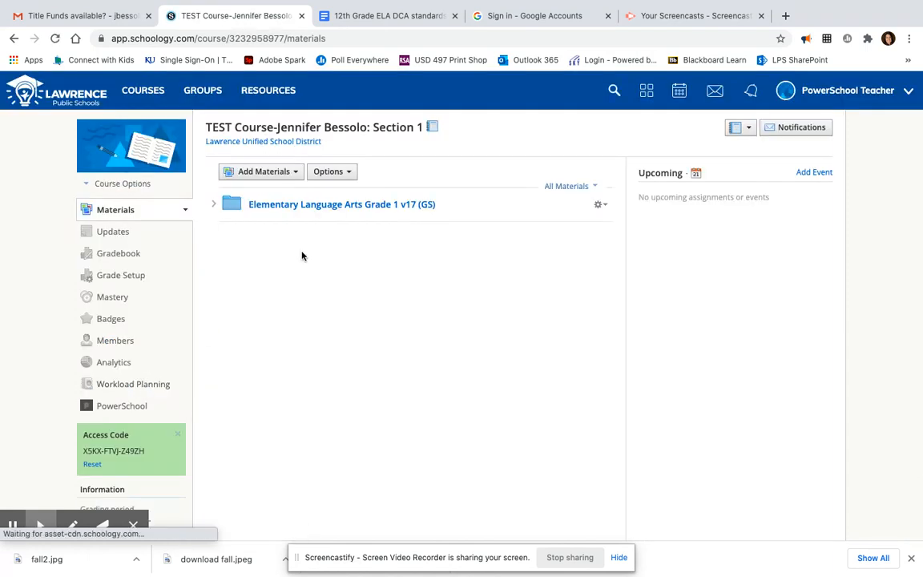
Open the imported Elementary Language Arts Grade 1 v17 (GS) folder and show the actions available for its Welcome folder
left_click(341, 206)
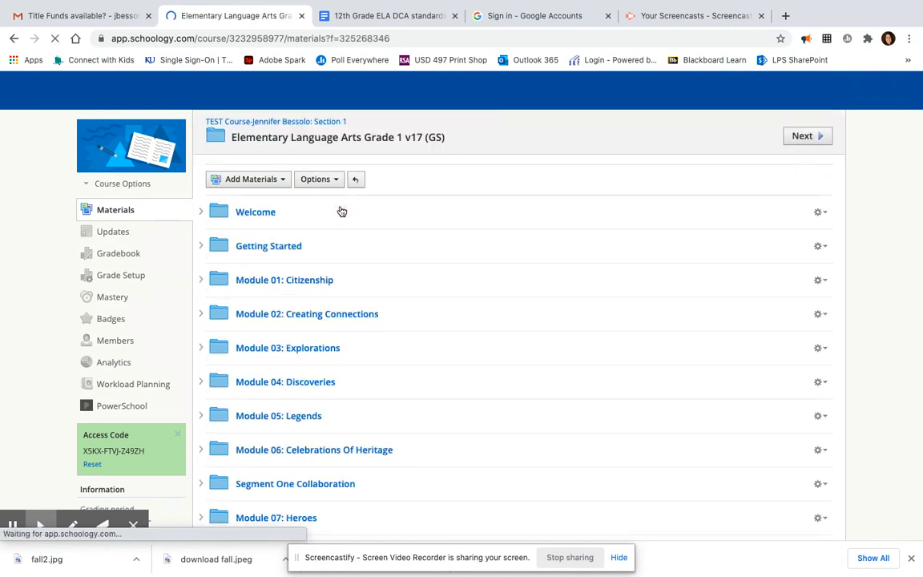
scroll(357, 292, "down", 3)
scroll(356, 292, "up", 3)
scroll(356, 292, "down", 1)
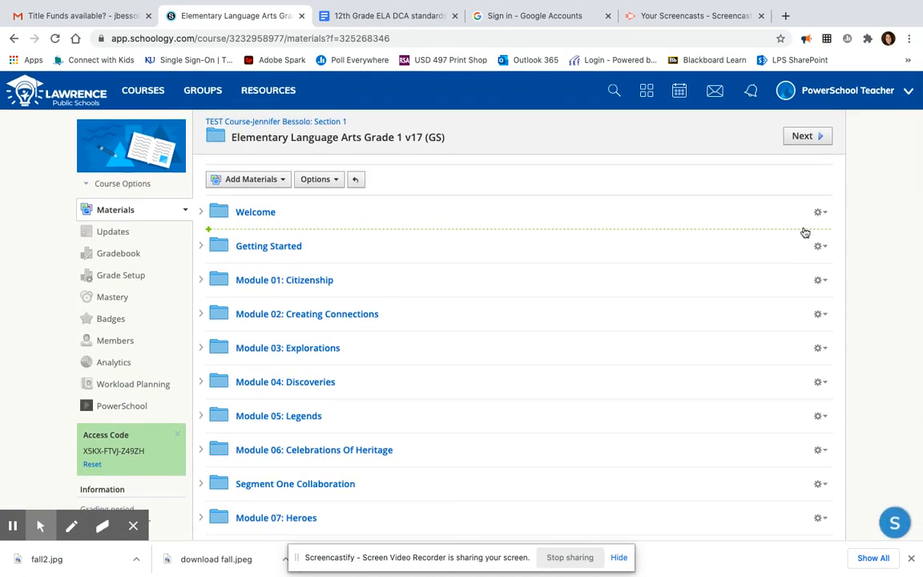
left_click(820, 212)
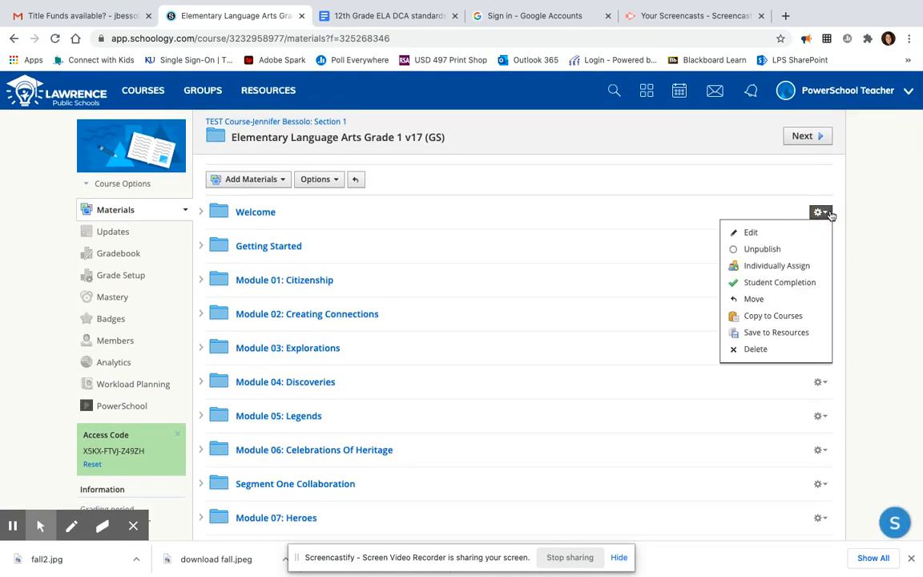